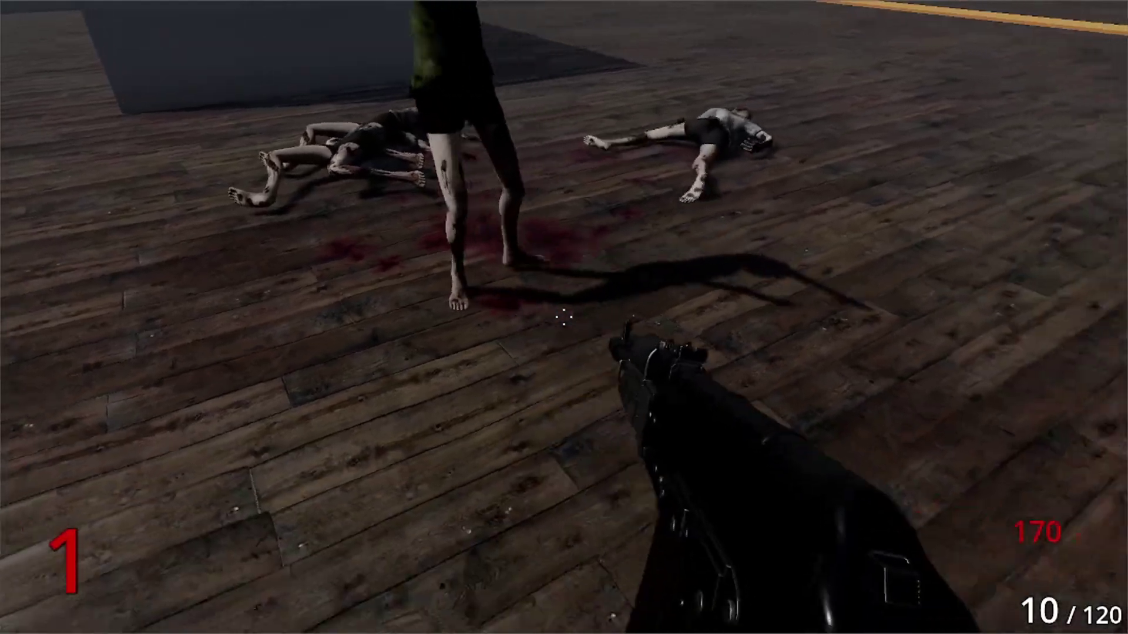
Walk around the dead zombies in the running game and examine the blood decals on the wooden floor from several angles.
{"action": "key", "text": "r"}
{"action": "key", "text": "d"}
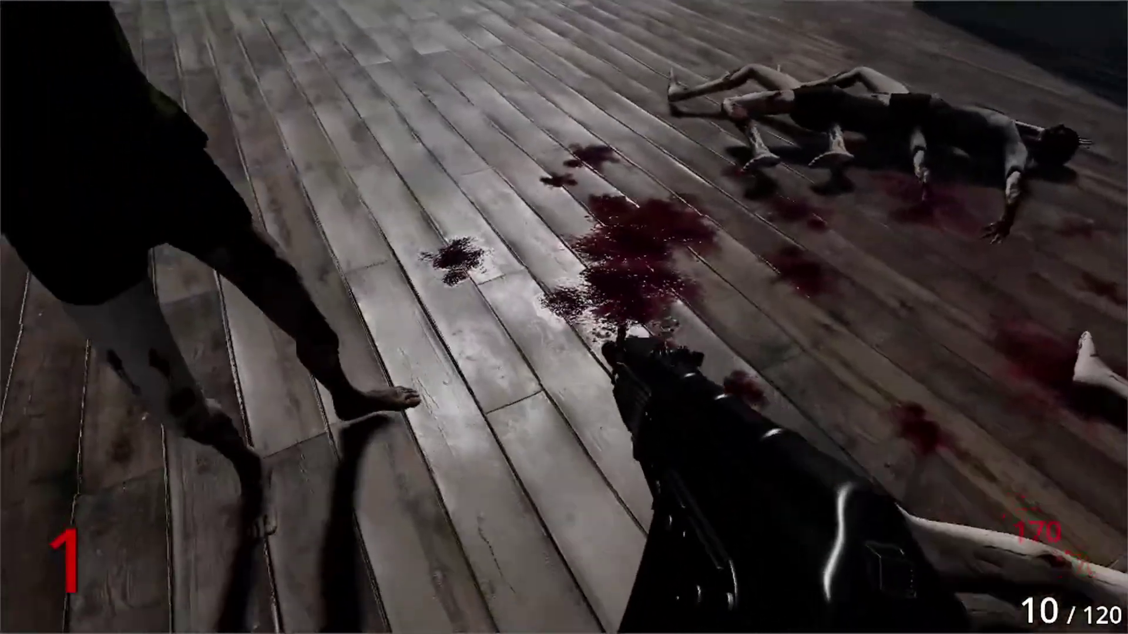
{"action": "key", "text": "r"}
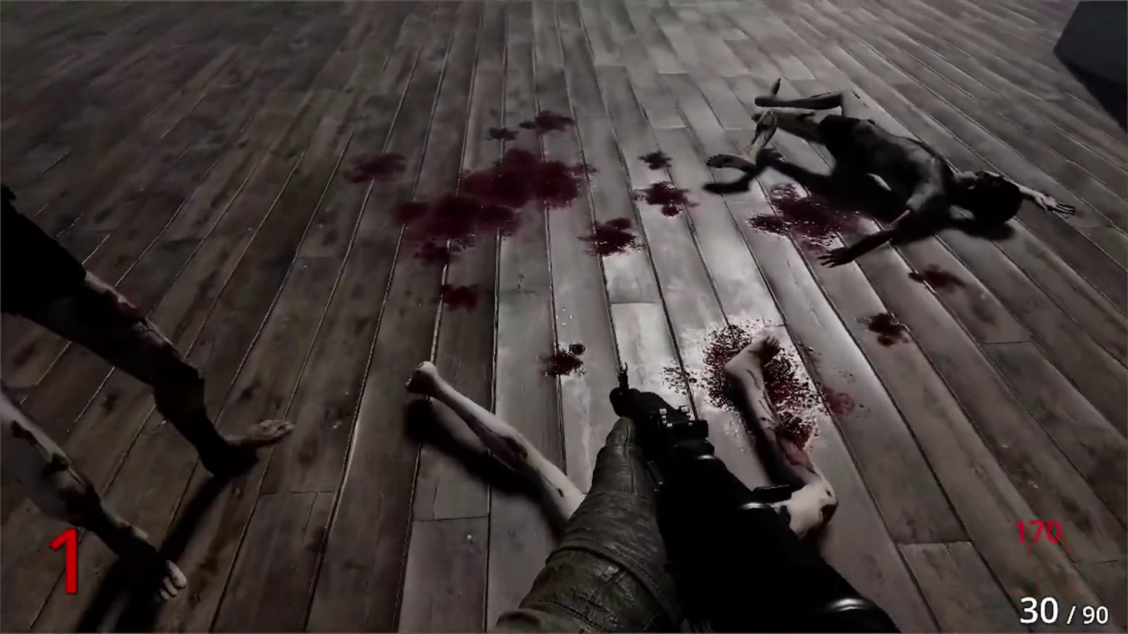
{"action": "key", "text": "w"}
{"action": "key", "text": "s"}
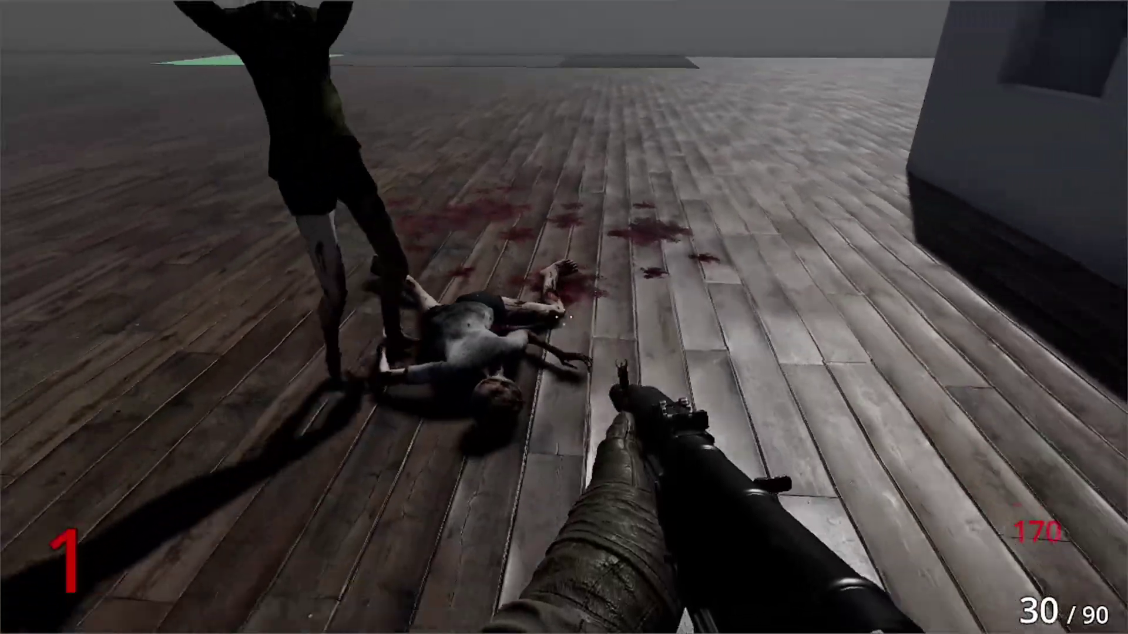
{"action": "key", "text": "a"}
{"action": "key", "text": "w"}
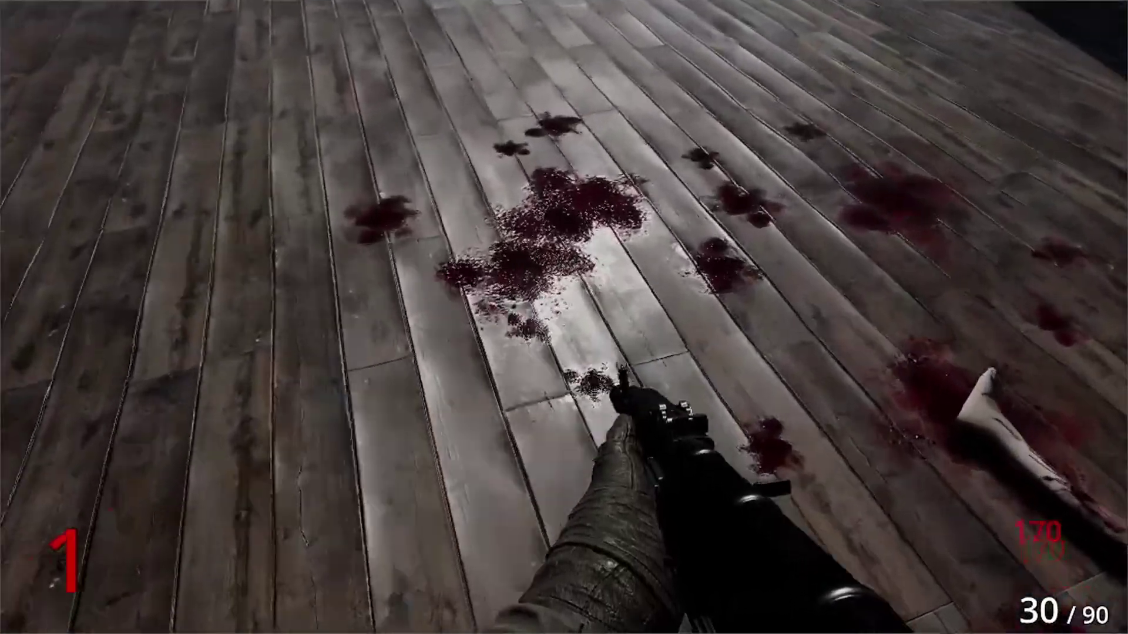
{"action": "key", "text": "w"}
{"action": "key", "text": "a"}
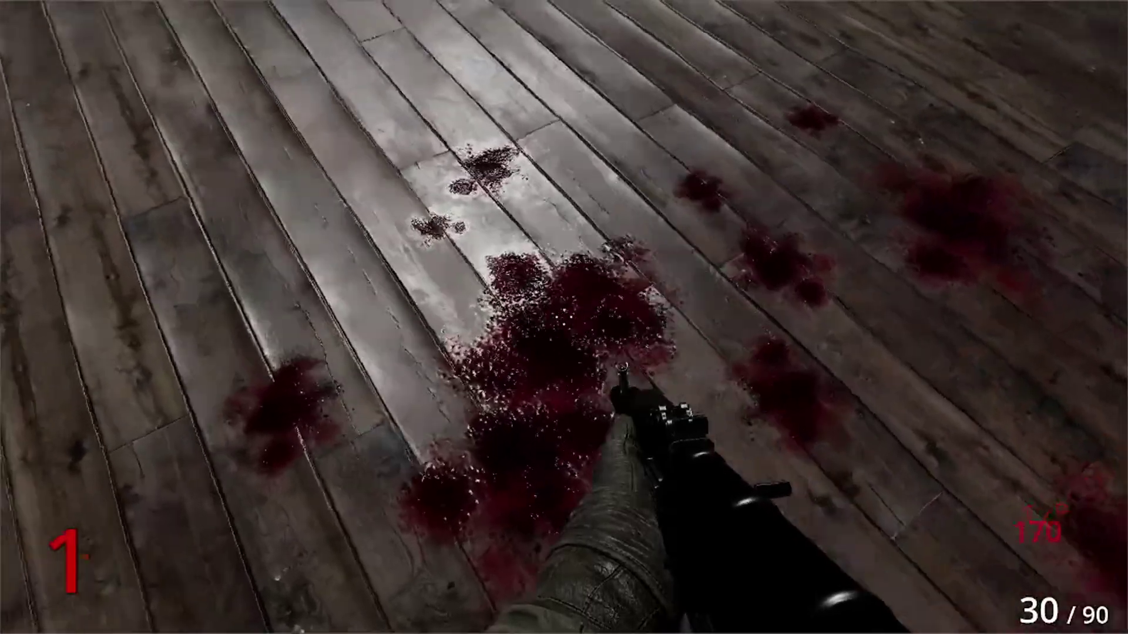
{"action": "key", "text": "a"}
{"action": "key", "text": "d"}
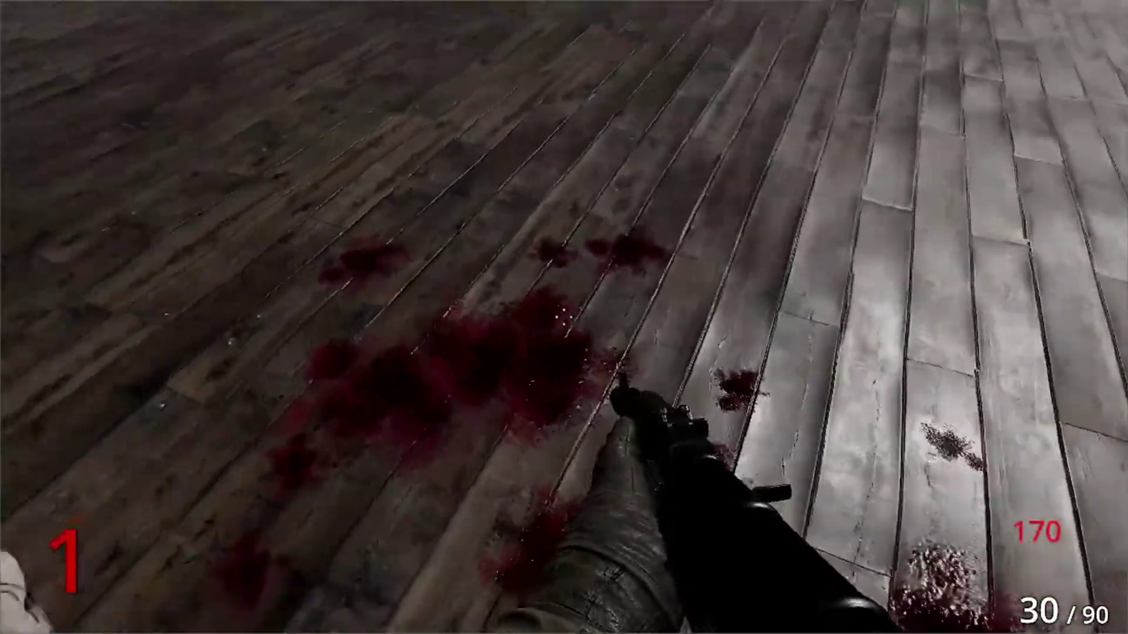
{"action": "key", "text": "s"}
{"action": "key", "text": "a"}
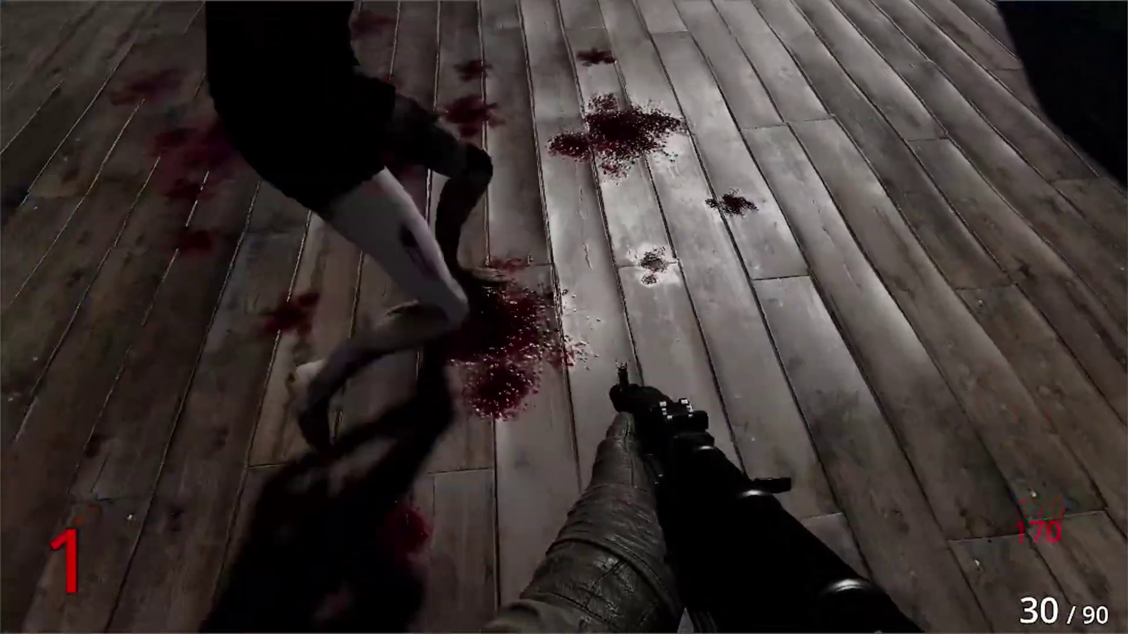
{"action": "mouse_move", "coordinate": [565, 318]}
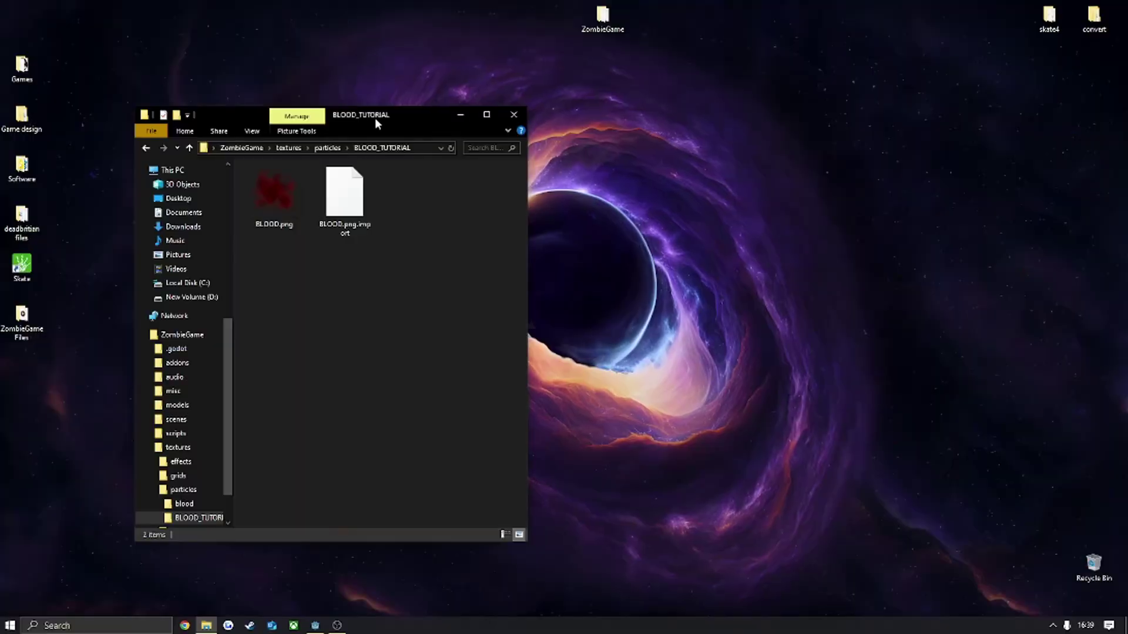
Open BLOOD.png from the BLOOD_TUTORIAL folder, inspect the splatter texture up close, and close the image.
{"action": "left_click_drag", "start_coordinate": [375, 117], "coordinate": [614, 114]}
{"action": "double_click", "coordinate": [512, 193]}
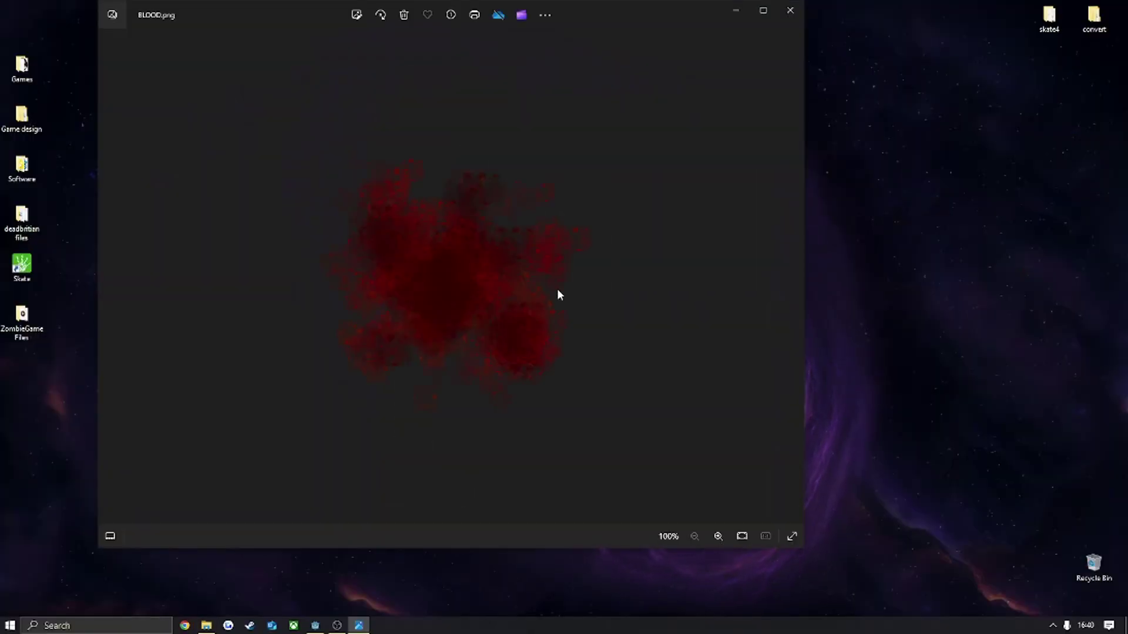
{"action": "scroll", "coordinate": [497, 294], "scroll_direction": "up", "scroll_amount": 5}
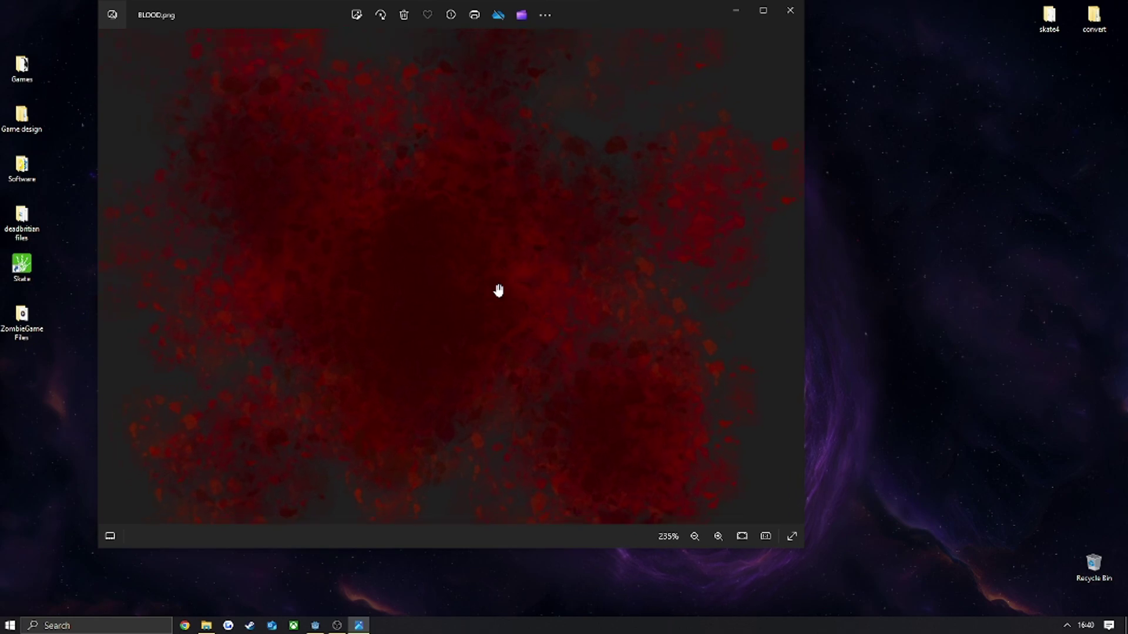
{"action": "scroll", "coordinate": [497, 290], "scroll_direction": "down", "scroll_amount": 4}
{"action": "left_click", "coordinate": [782, 13]}
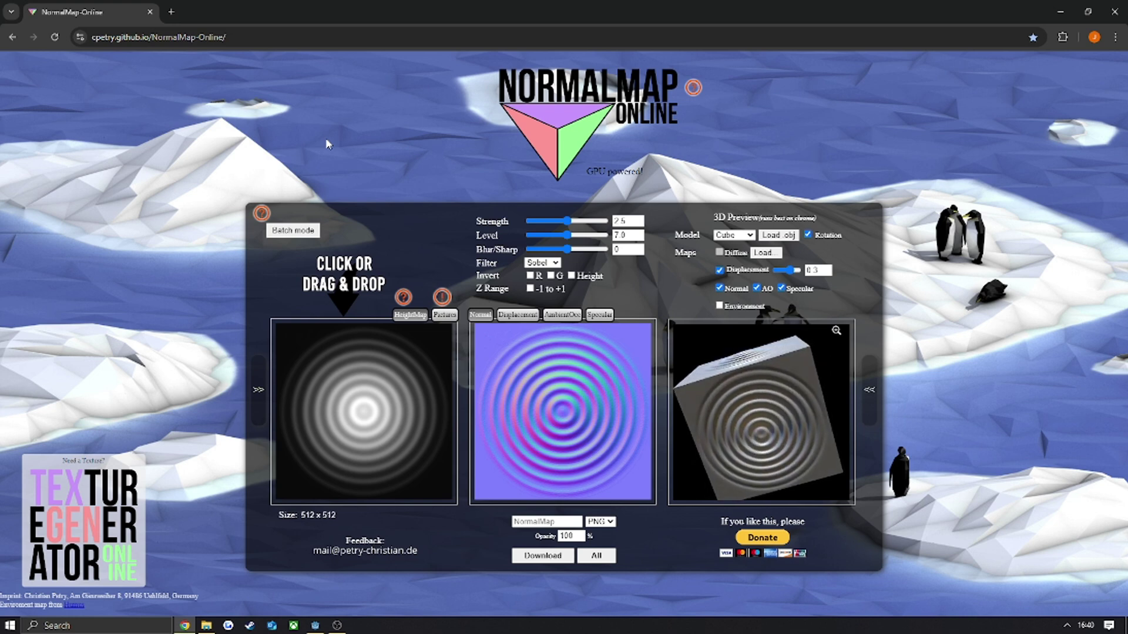
Load BLOOD.png as the height map in NormalMap Online and preview it on a non-rotating Plane model.
{"action": "left_click", "coordinate": [207, 624]}
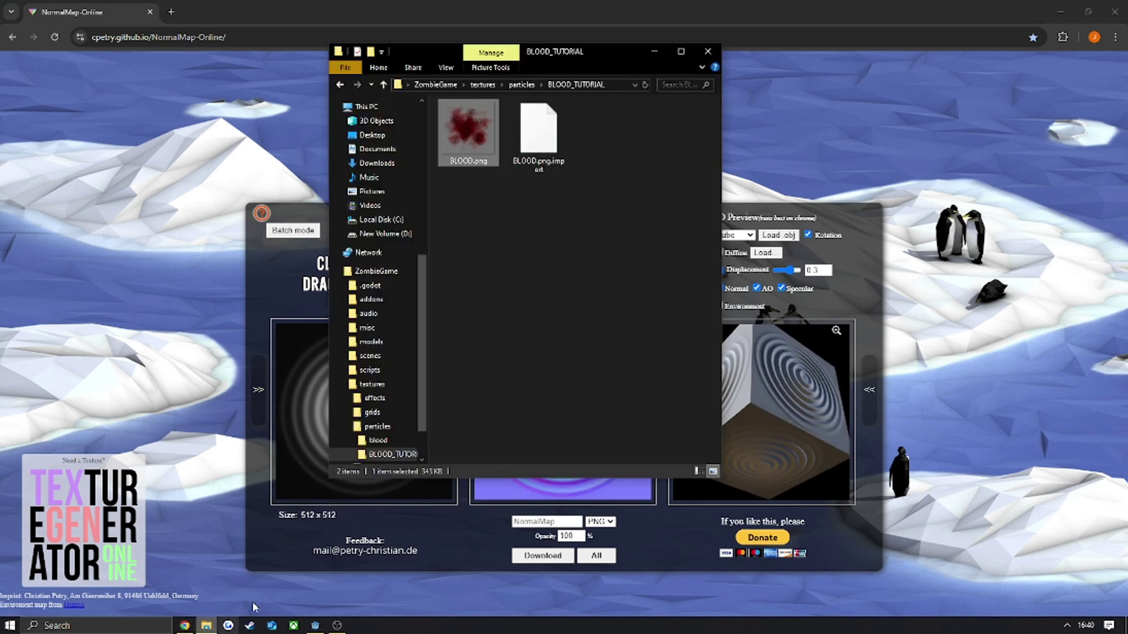
{"action": "left_click_drag", "start_coordinate": [450, 128], "coordinate": [299, 405]}
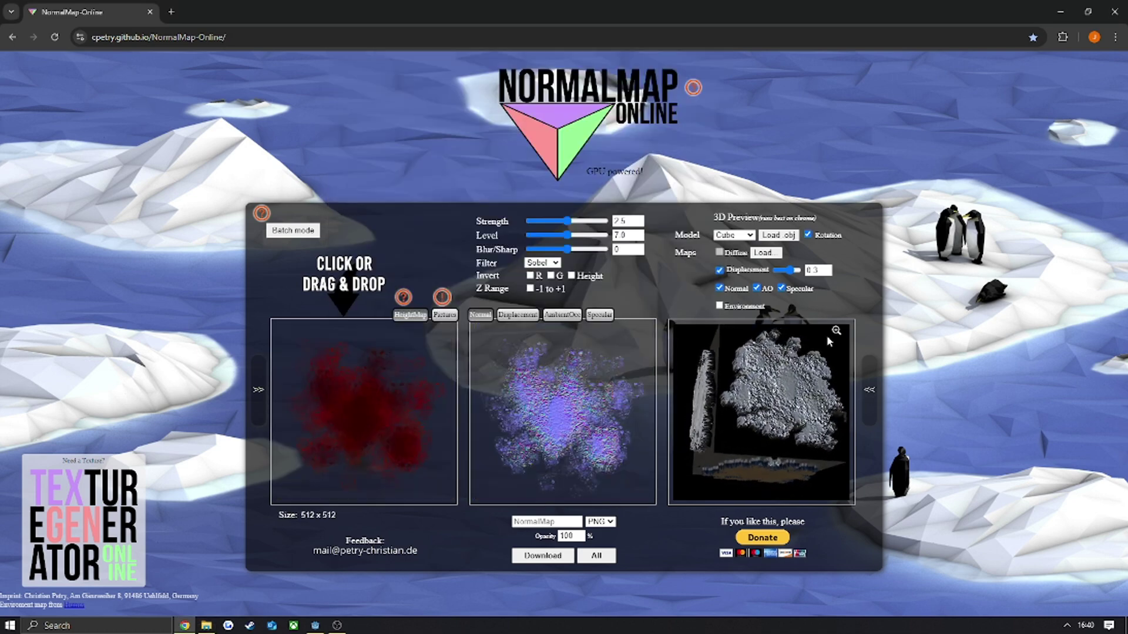
{"action": "left_click", "coordinate": [811, 234]}
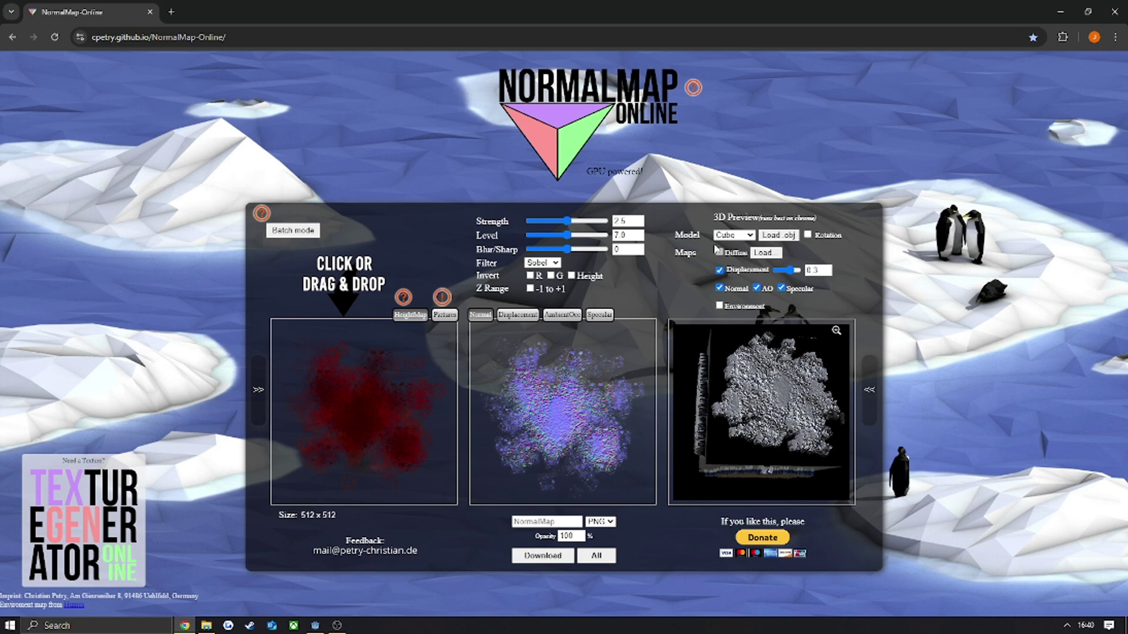
{"action": "left_click", "coordinate": [742, 266]}
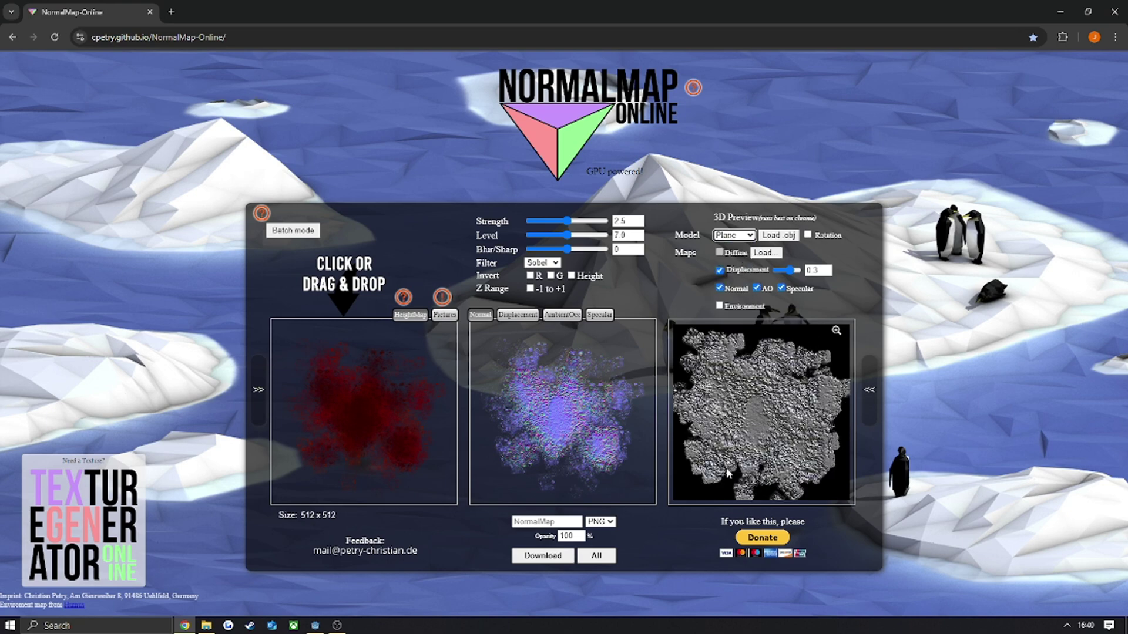
Lower the 3D preview's displacement to 0 and download the normal map as a PNG.
{"action": "left_click_drag", "start_coordinate": [774, 415], "coordinate": [726, 398]}
{"action": "left_click", "coordinate": [827, 272]}
{"action": "left_click", "coordinate": [826, 272]}
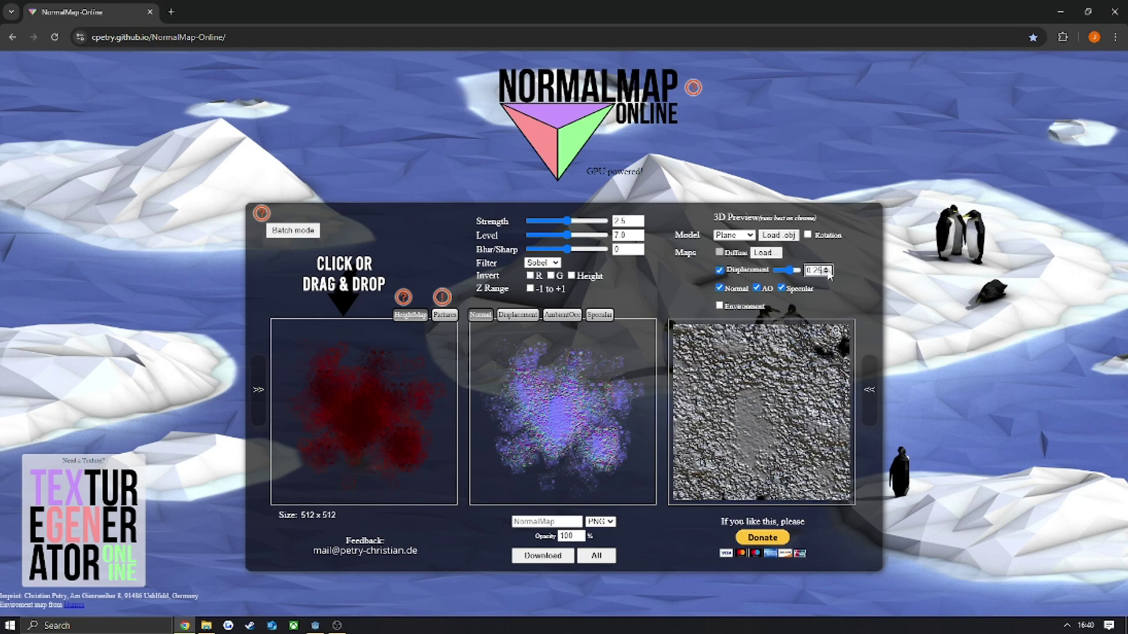
{"action": "left_click", "coordinate": [827, 273]}
{"action": "left_click", "coordinate": [827, 272]}
{"action": "left_click", "coordinate": [827, 272]}
{"action": "left_click_drag", "start_coordinate": [757, 379], "coordinate": [822, 380]}
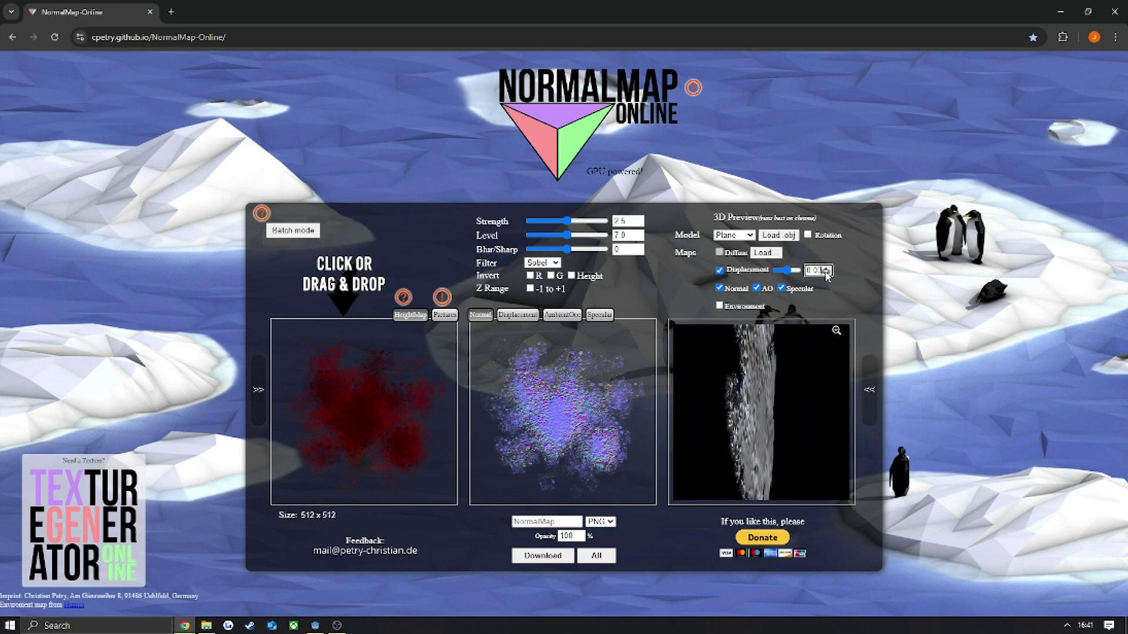
{"action": "left_click_drag", "start_coordinate": [789, 359], "coordinate": [611, 416]}
{"action": "scroll", "coordinate": [760, 370], "scroll_direction": "down", "scroll_amount": 5}
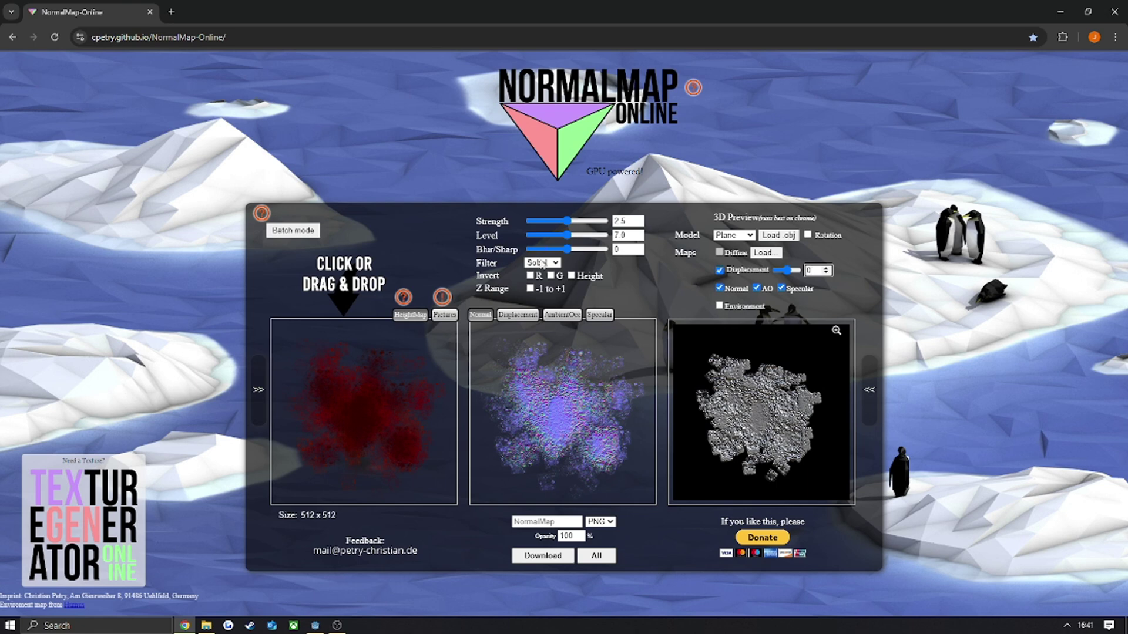
{"action": "left_click", "coordinate": [535, 556]}
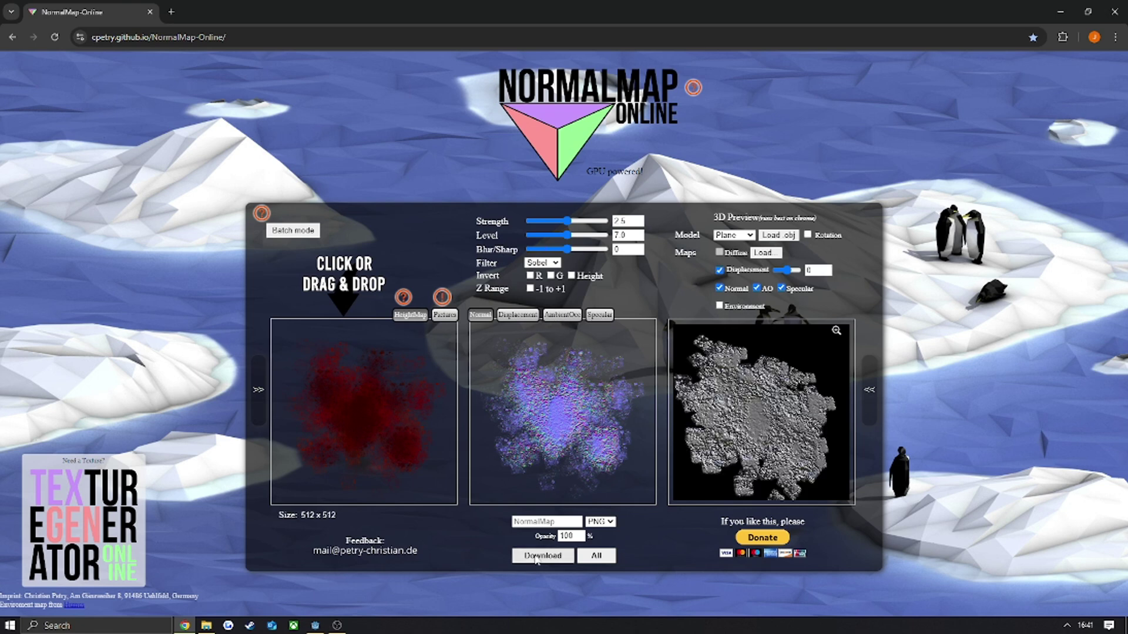
Switch to Godot and assign BLOOD.png from BLOOD_TUTORIAL as the Albedo texture of the first blood decal.
{"action": "left_click", "coordinate": [1088, 12]}
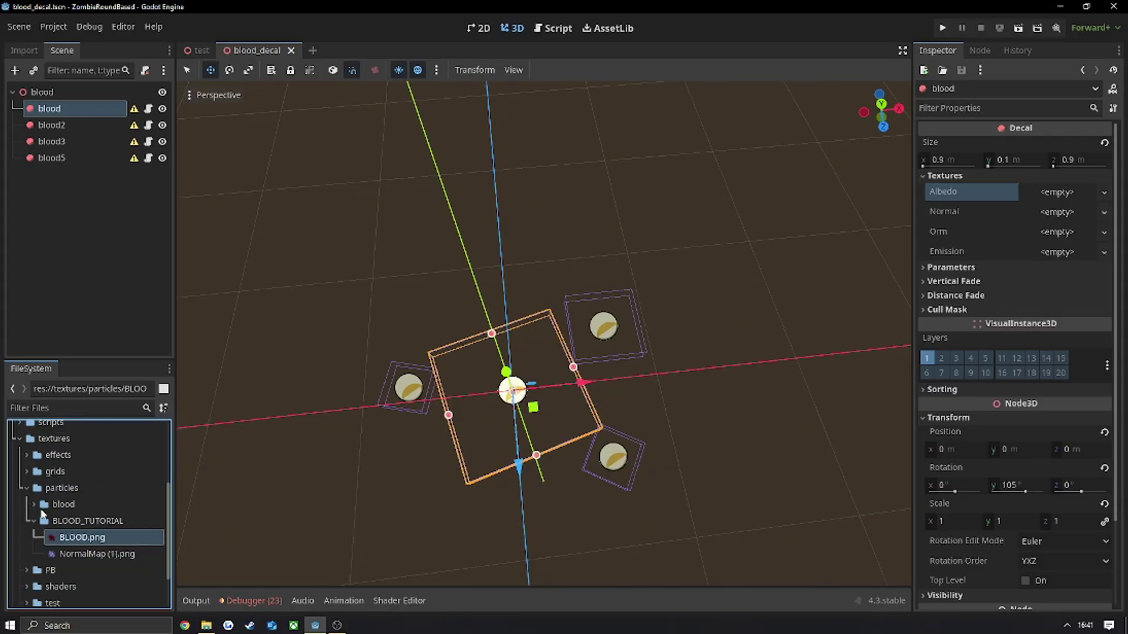
{"action": "left_click_drag", "start_coordinate": [77, 538], "coordinate": [1042, 193]}
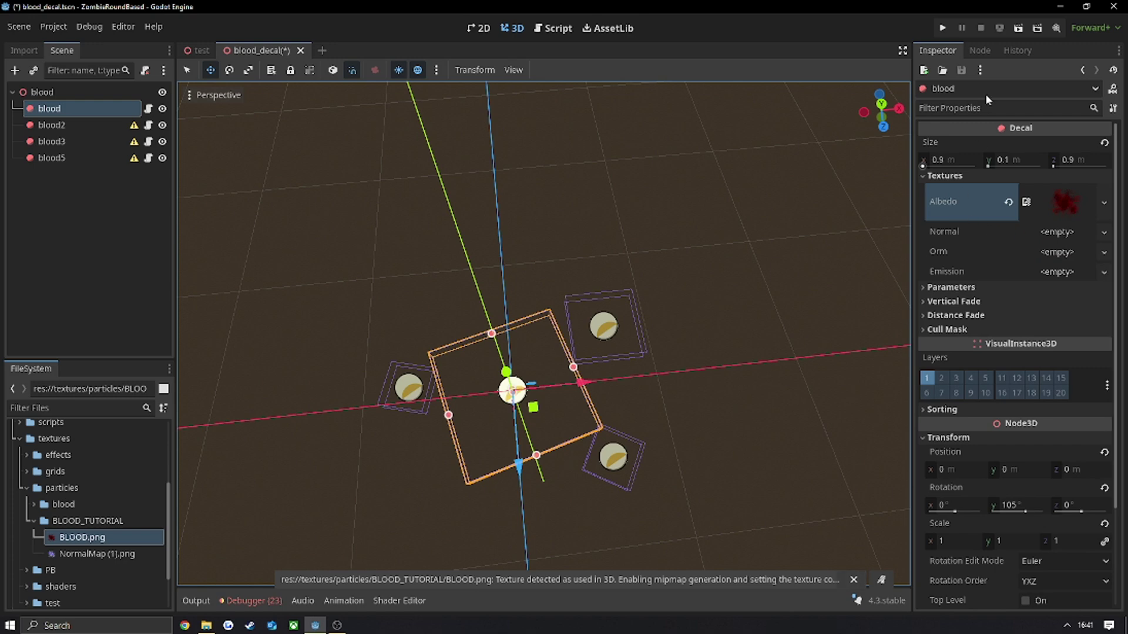
Run the project, shoot the zombies, and examine how the albedo-only blood decals look on the floor.
{"action": "left_click", "coordinate": [943, 28]}
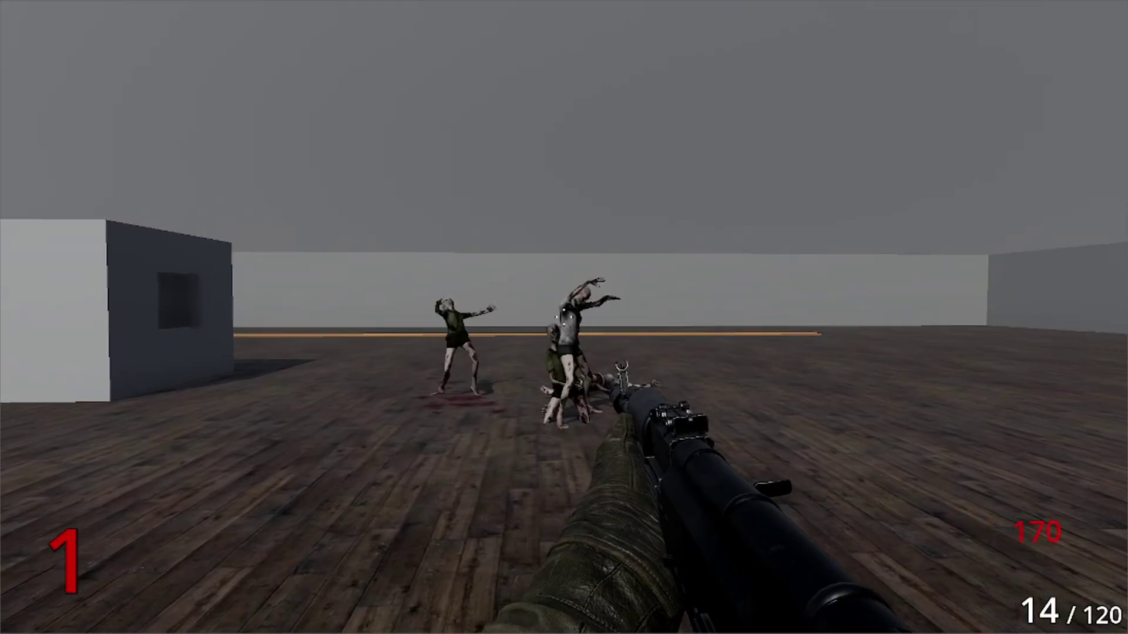
{"action": "left_click", "coordinate": [564, 317]}
{"action": "left_click", "coordinate": [565, 317]}
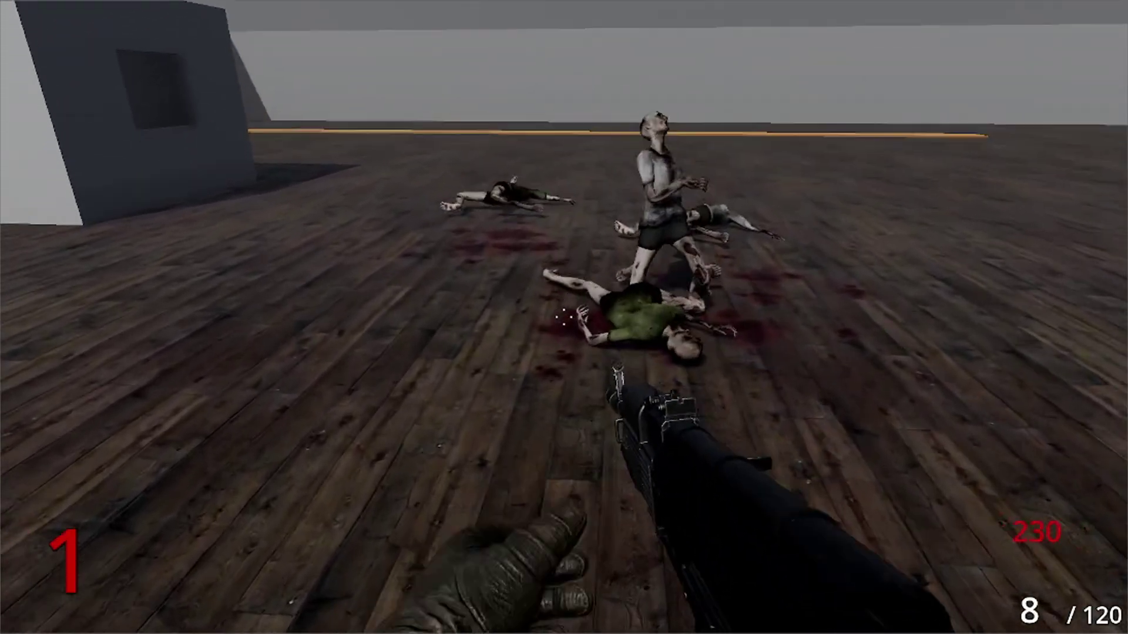
{"action": "key", "text": "w"}
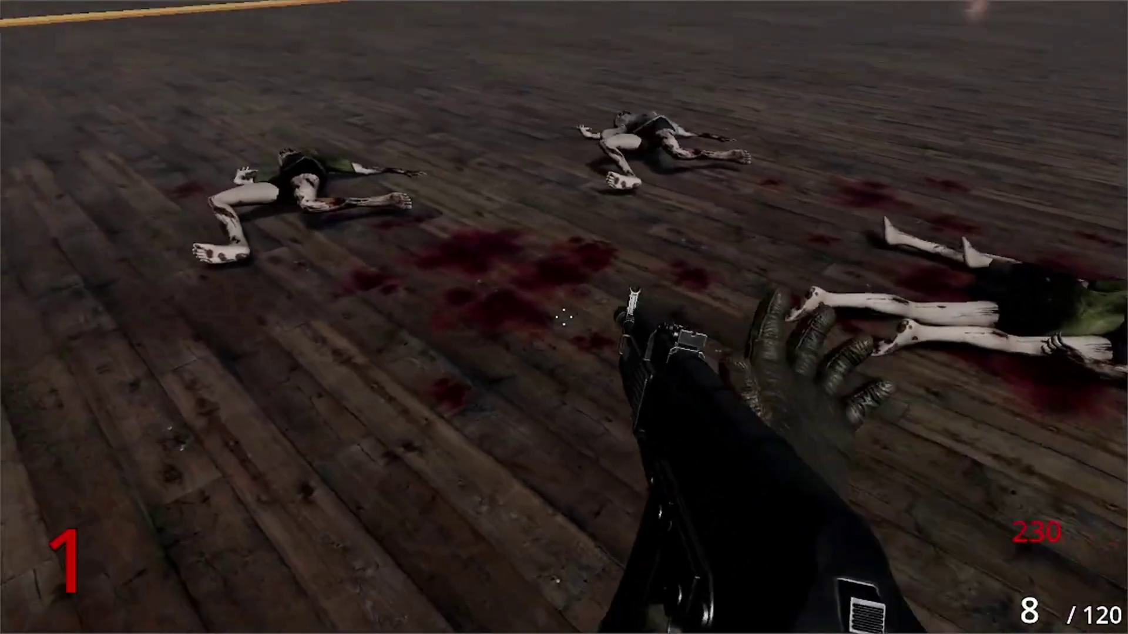
{"action": "key", "text": "r"}
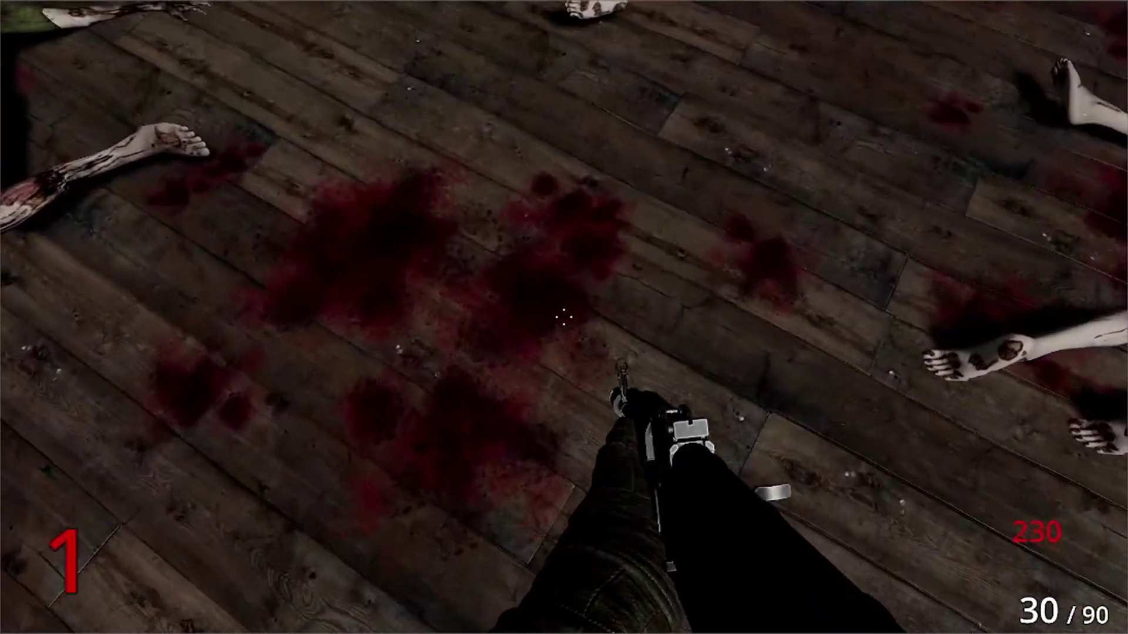
{"action": "key", "text": "d"}
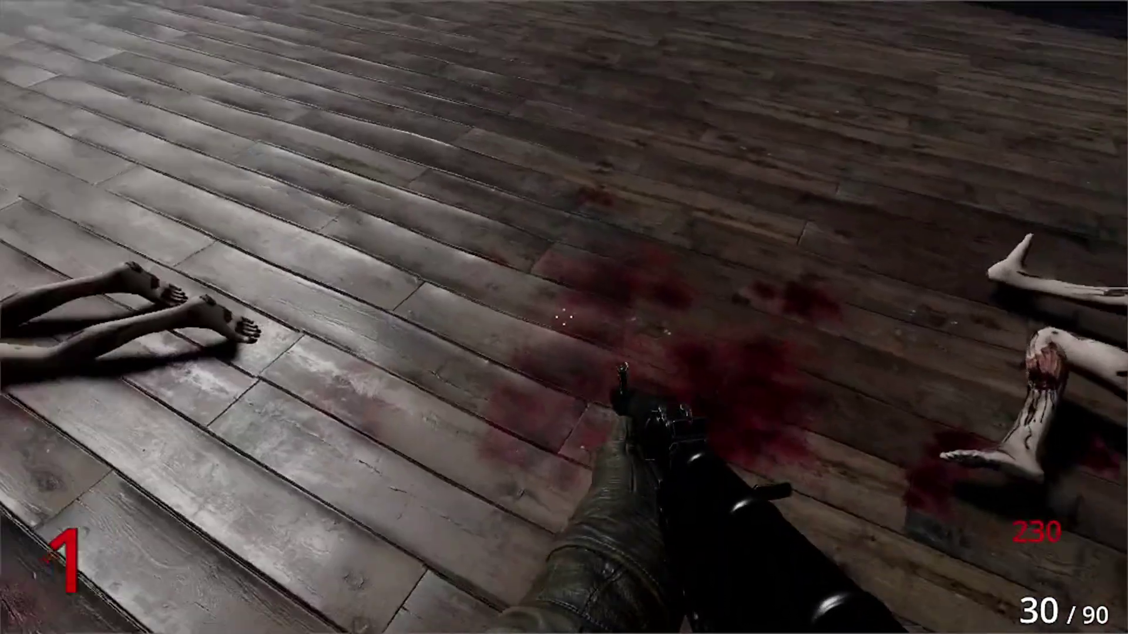
{"action": "key", "text": "d"}
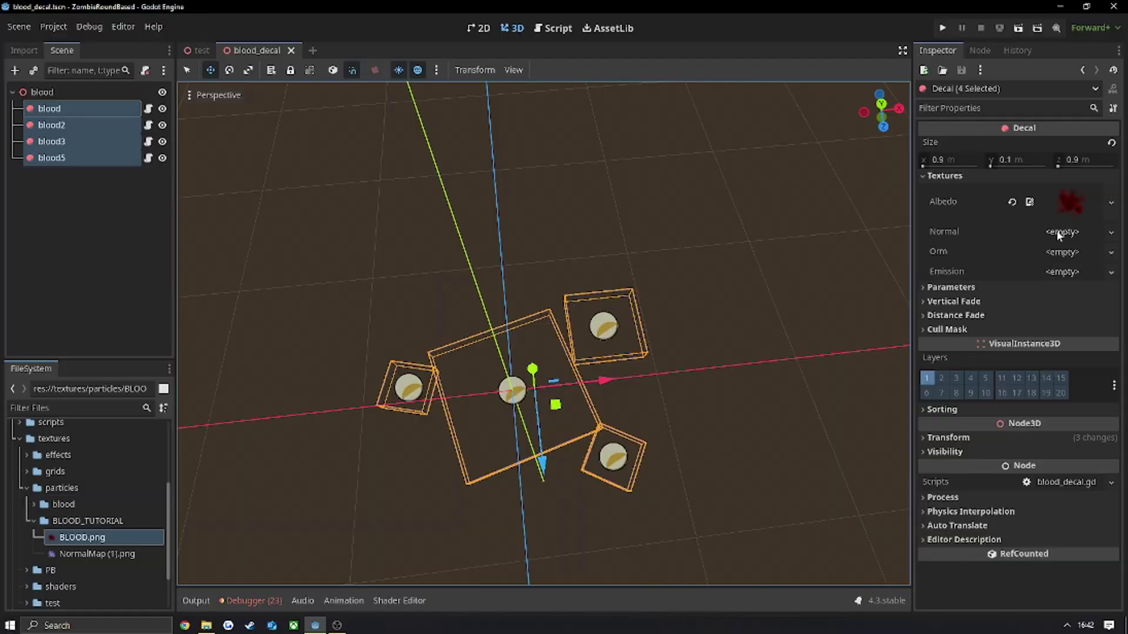
Assign BLOOD_TUTORIAL/NormalMap (1).png as the Normal texture of all four selected blood decals.
{"action": "left_click", "coordinate": [1063, 232]}
{"action": "left_click", "coordinate": [999, 446]}
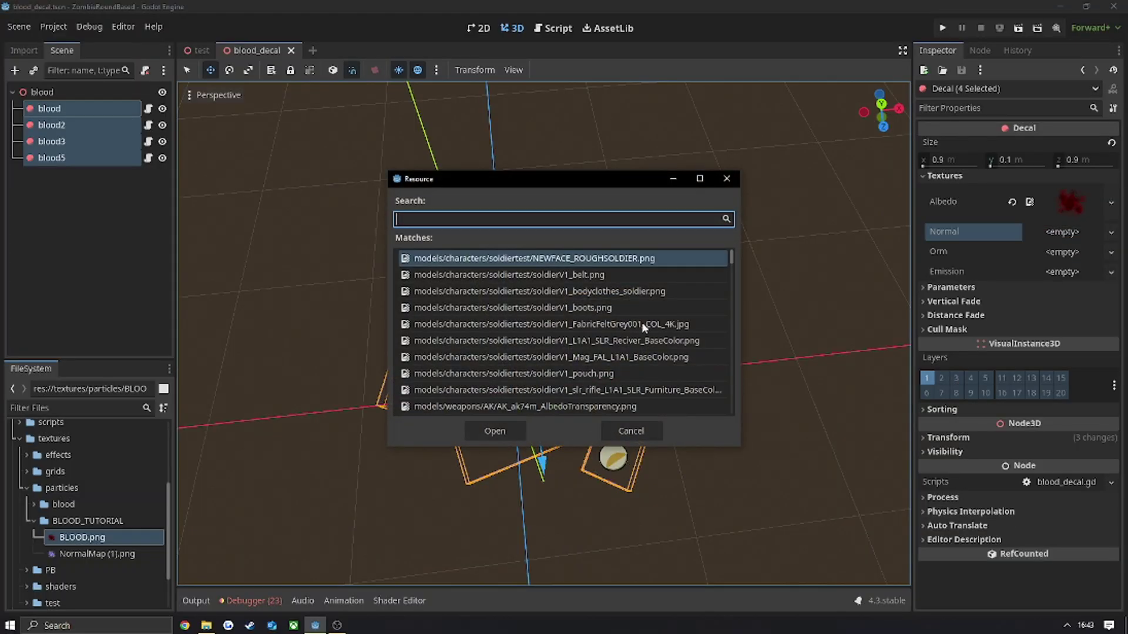
{"action": "type", "text": "NOR"}
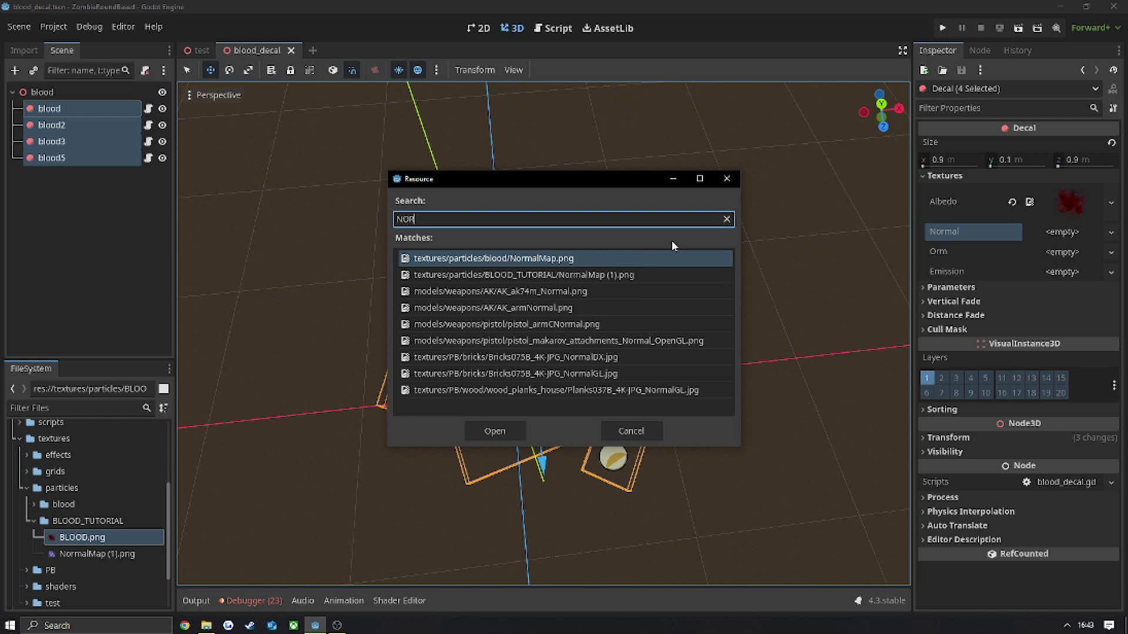
{"action": "double_click", "coordinate": [585, 276]}
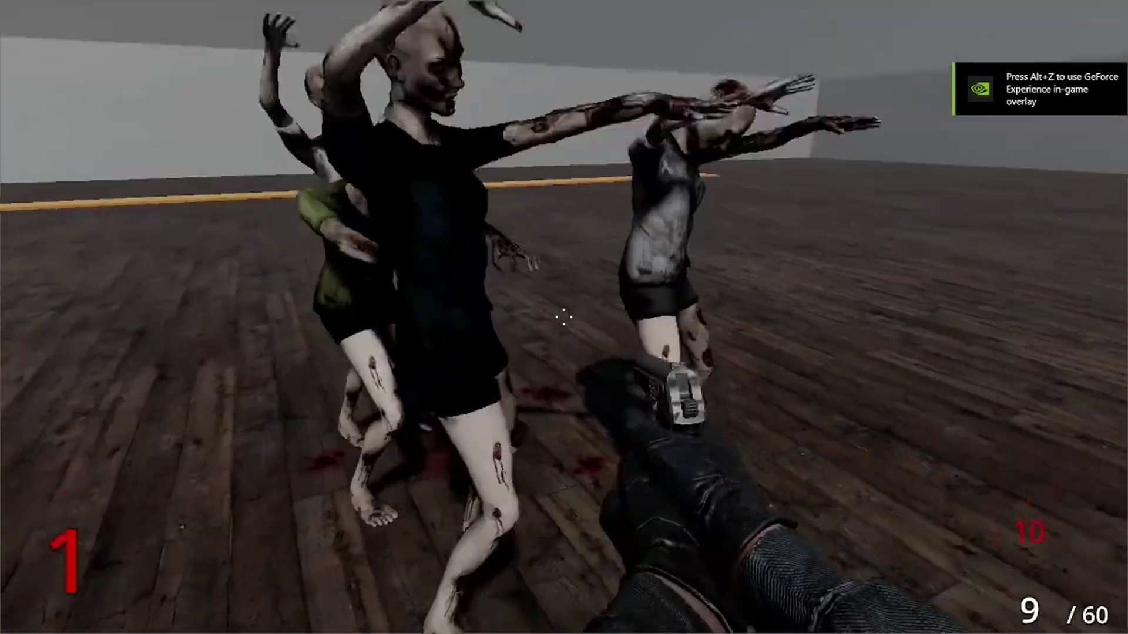
Shoot the zombies in the running game and examine how the normal-mapped blood decals look on the floor.
{"action": "key", "text": "s"}
{"action": "left_click", "coordinate": [564, 317]}
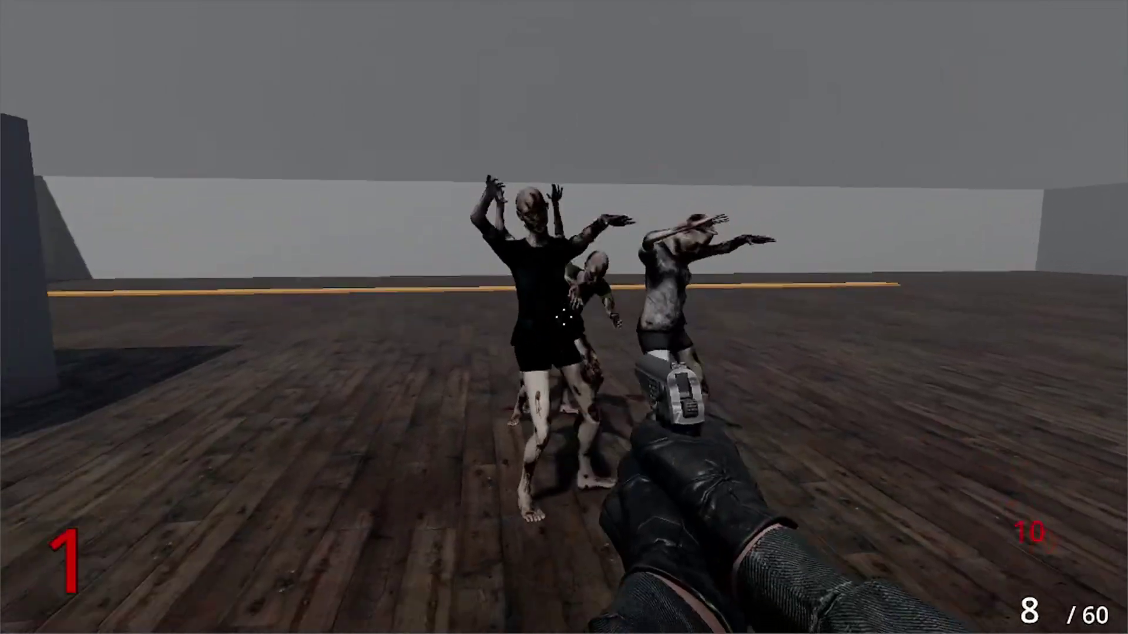
{"action": "key", "text": "2"}
{"action": "left_click", "coordinate": [564, 317]}
{"action": "left_click_drag", "start_coordinate": [564, 317], "coordinate": [564, 317]}
{"action": "left_click", "coordinate": [564, 318]}
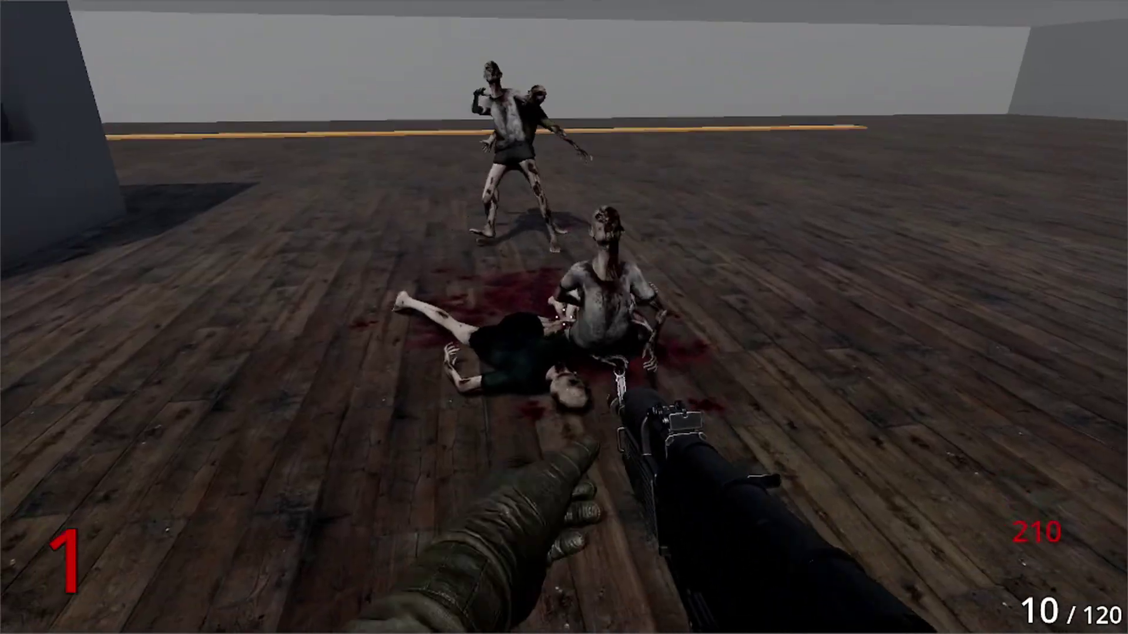
{"action": "key", "text": "1"}
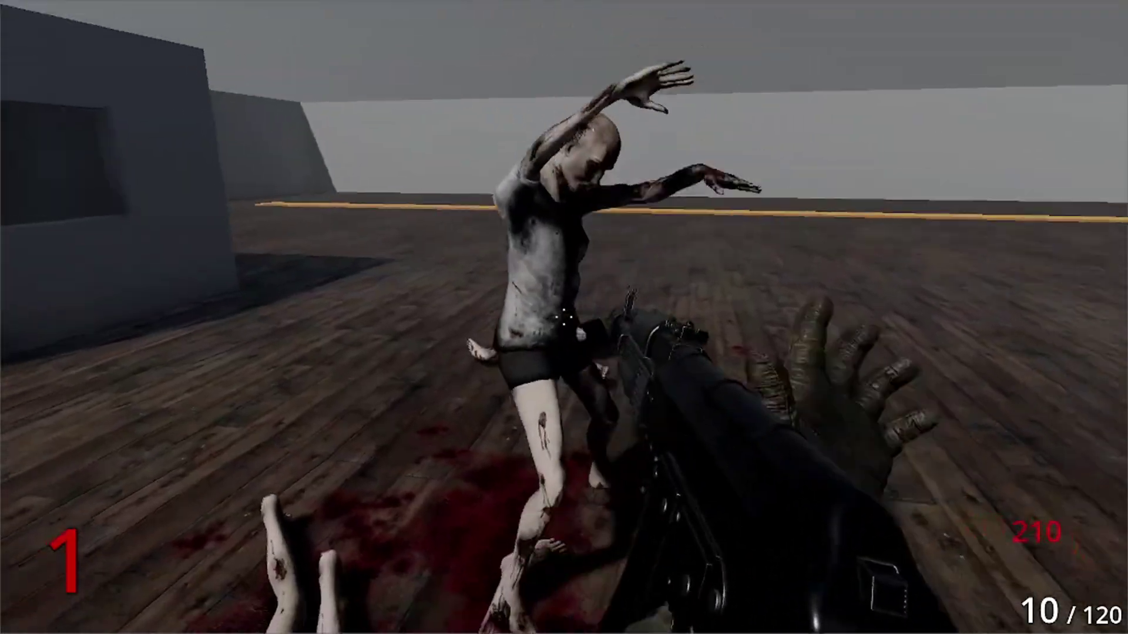
{"action": "left_click", "coordinate": [564, 317]}
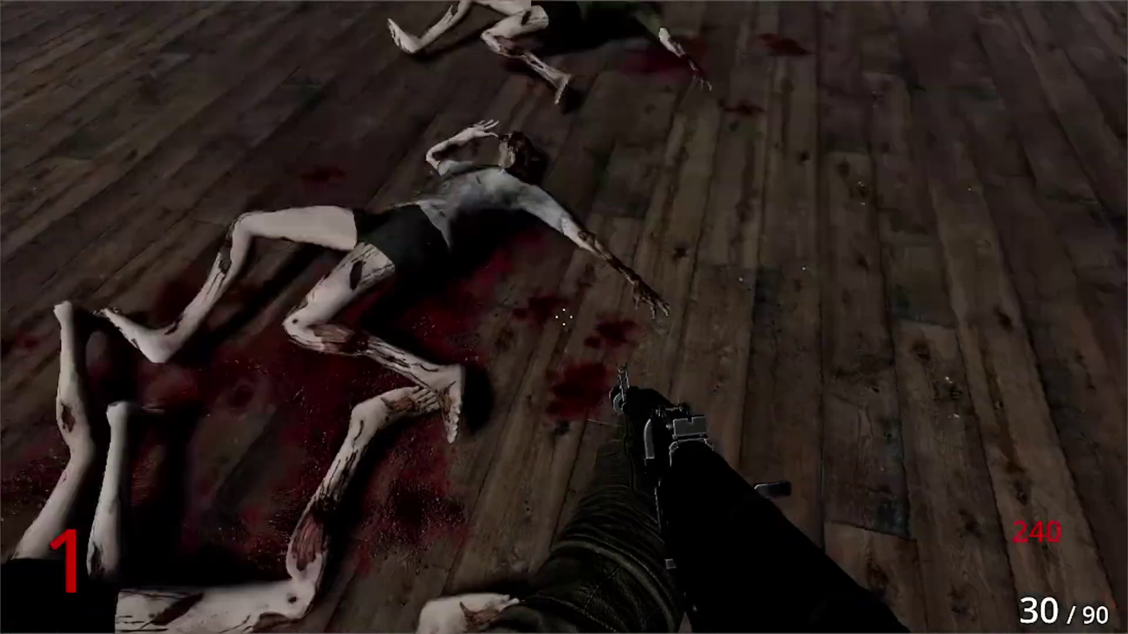
{"action": "key", "text": "w"}
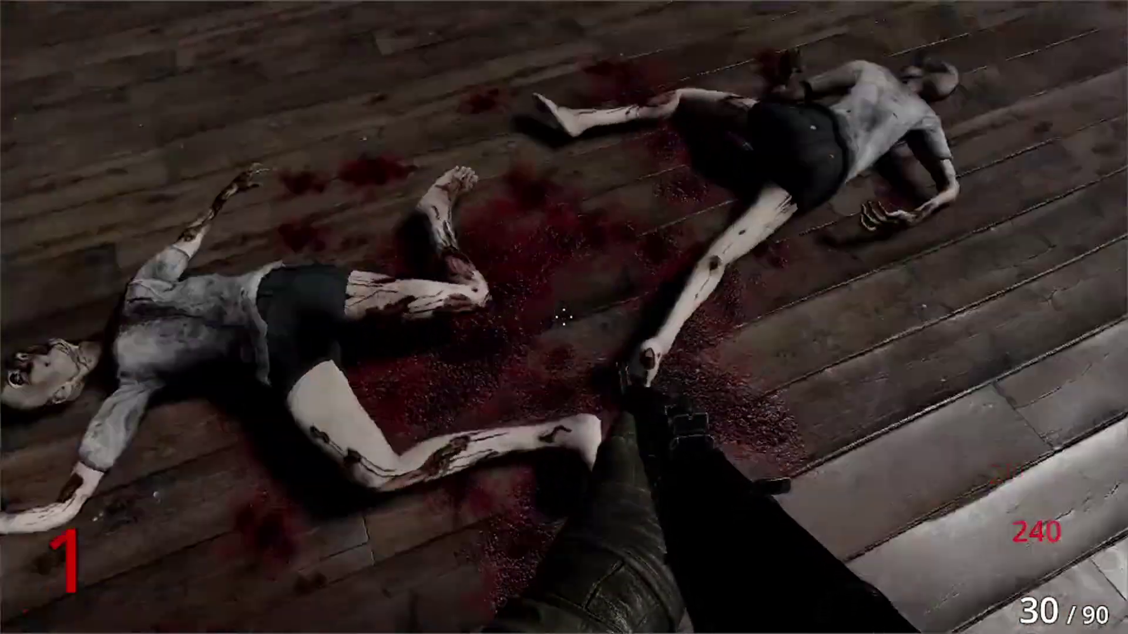
Stop the running game and assign BLOOD_TUTORIAL/BLOOD.png as the ORM texture of all four selected blood decals.
{"action": "key", "text": "Escape"}
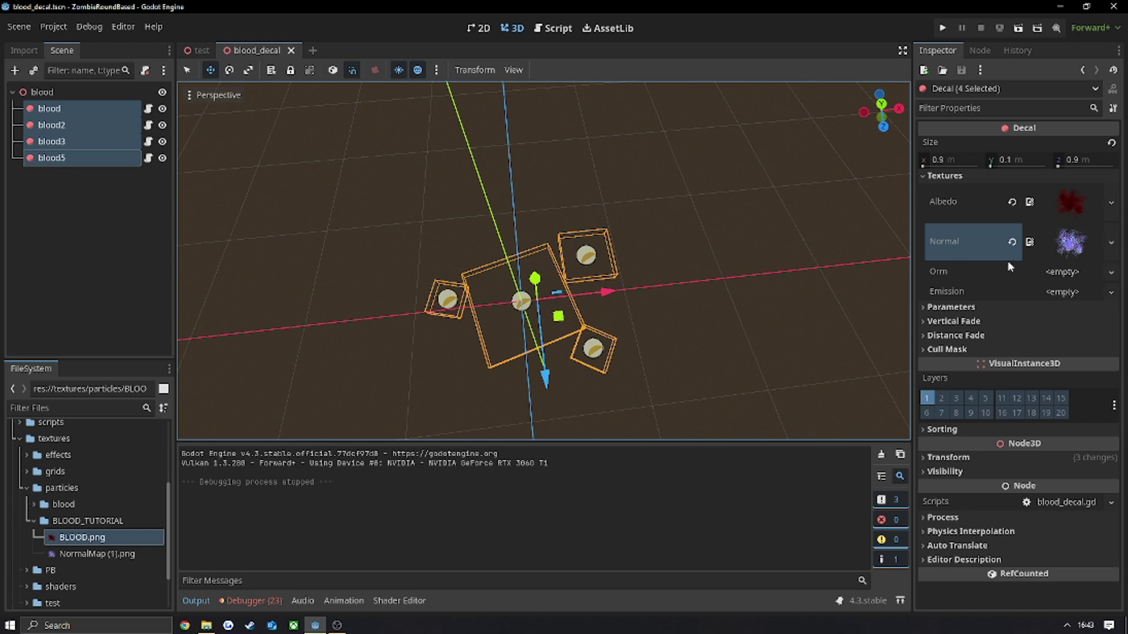
{"action": "left_click", "coordinate": [1063, 272]}
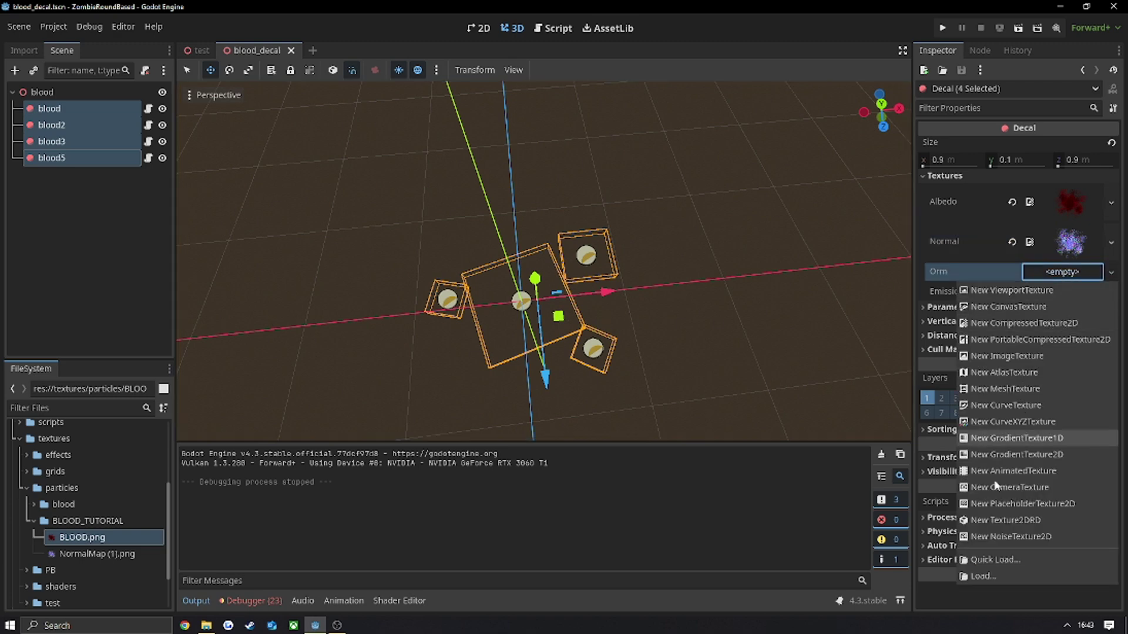
{"action": "left_click", "coordinate": [992, 561]}
{"action": "type", "text": "BLO"}
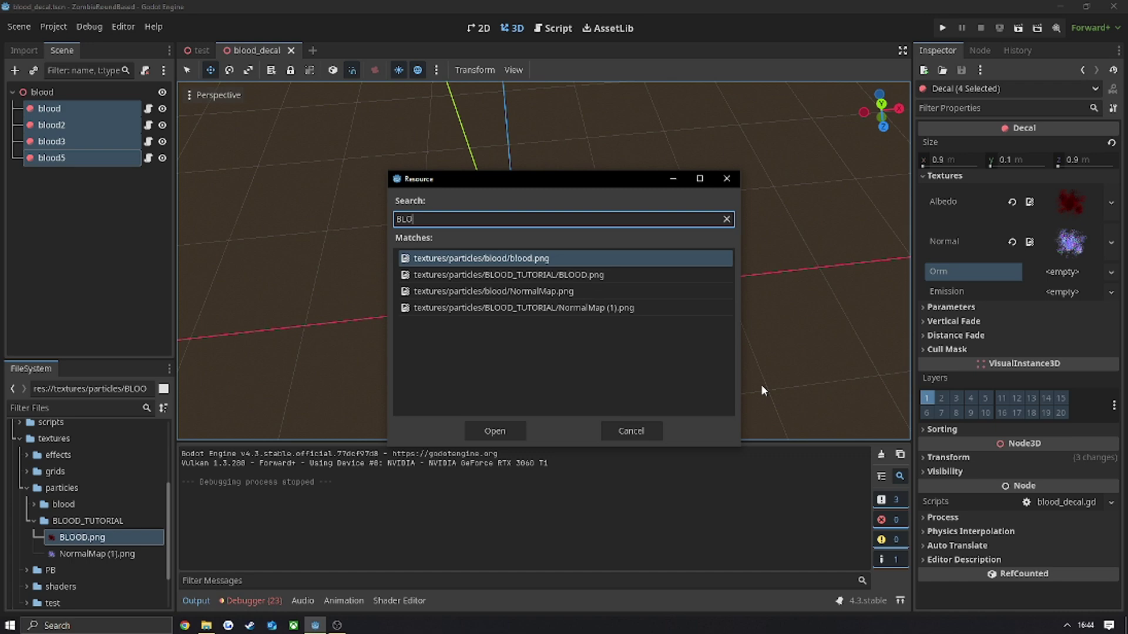
{"action": "double_click", "coordinate": [545, 274]}
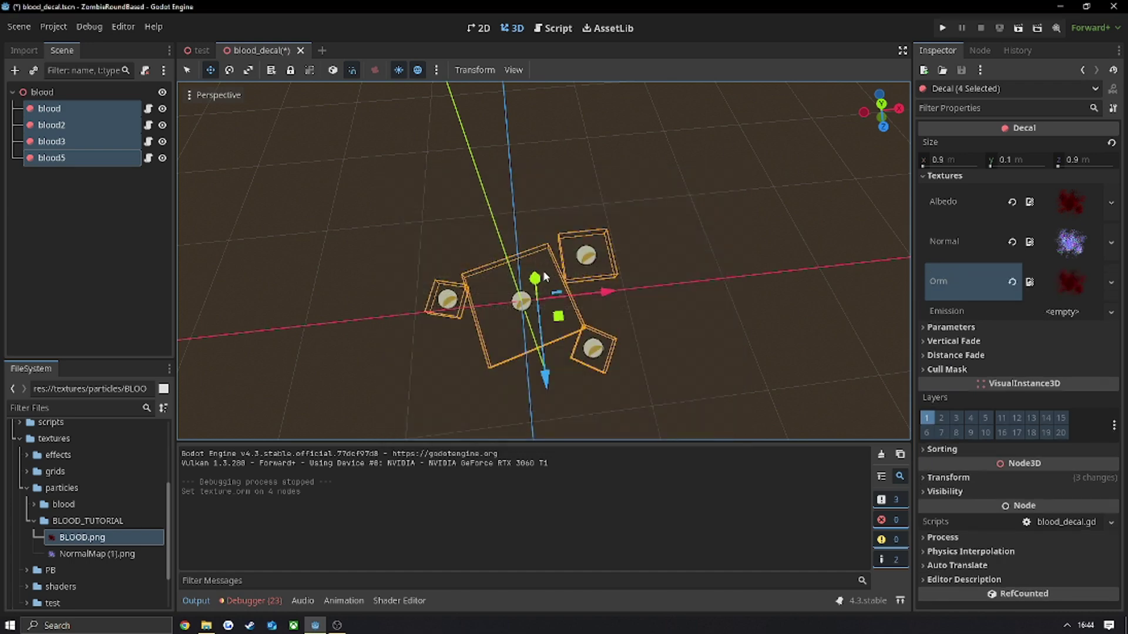
Run the project, shoot the zombies with the rifle, and examine how the blood decals with the ORM texture look on the floor.
{"action": "left_click", "coordinate": [942, 31]}
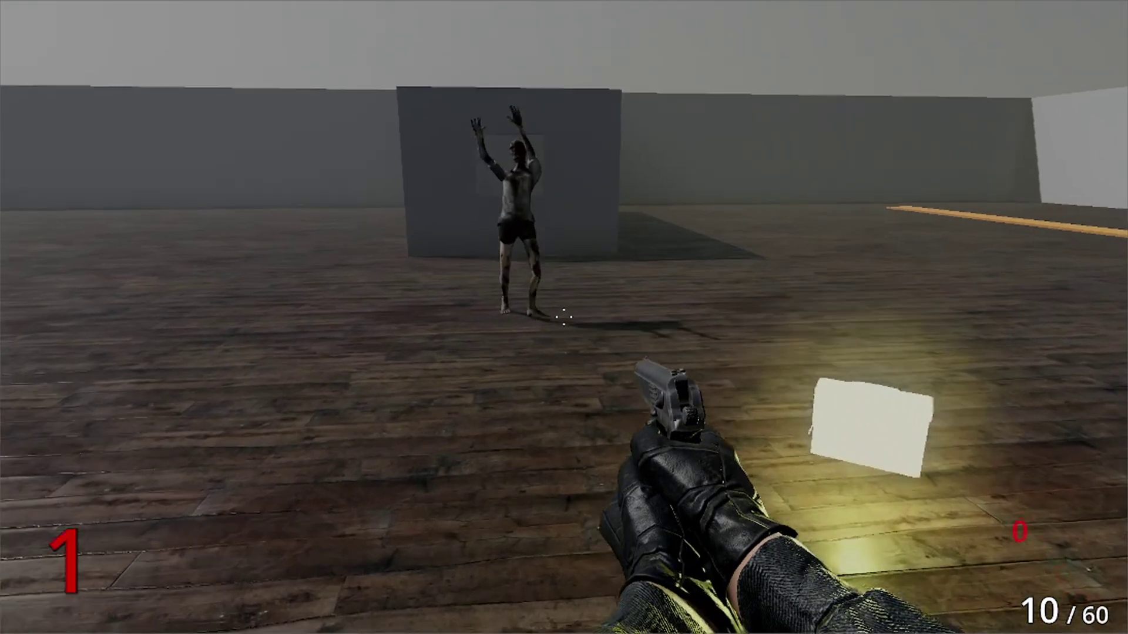
{"action": "key", "text": "w"}
{"action": "key", "text": "2"}
{"action": "left_click", "coordinate": [564, 317]}
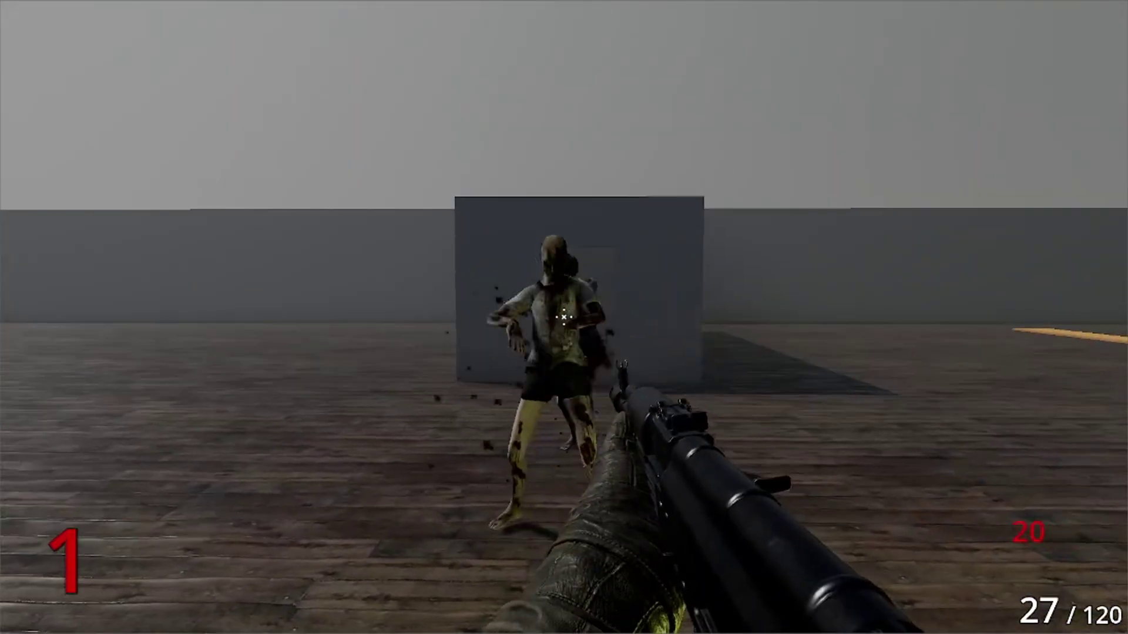
{"action": "left_click", "coordinate": [565, 317]}
{"action": "left_click", "coordinate": [564, 317]}
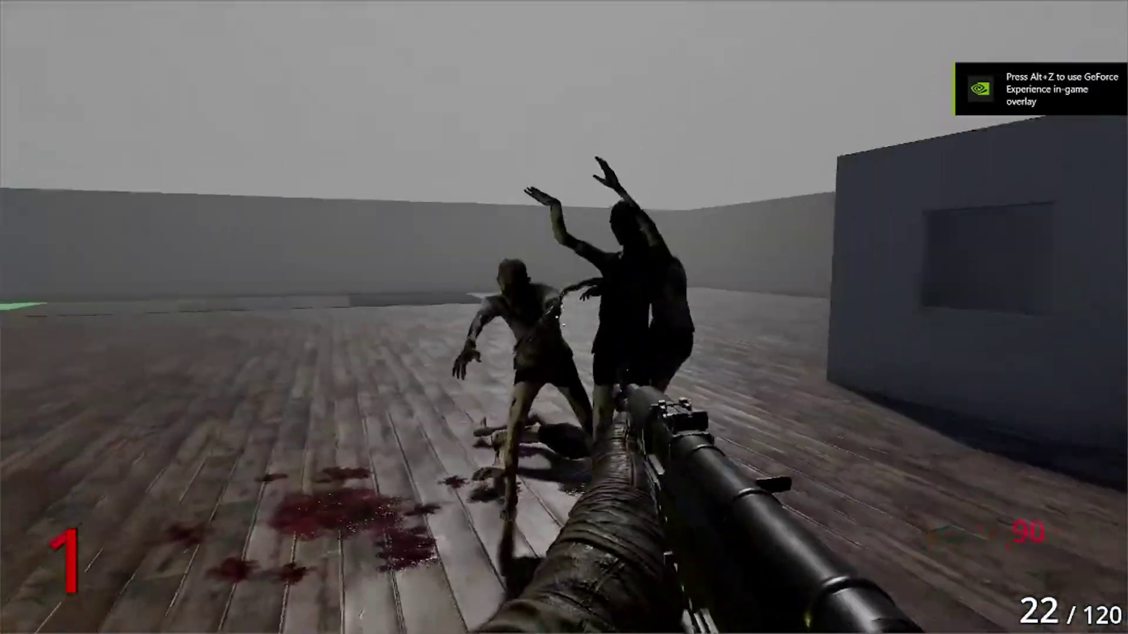
{"action": "left_click", "coordinate": [564, 317]}
{"action": "left_click", "coordinate": [564, 317]}
{"action": "left_click", "coordinate": [564, 317]}
{"action": "left_click", "coordinate": [564, 317]}
{"action": "left_click", "coordinate": [564, 317]}
{"action": "left_click", "coordinate": [564, 317]}
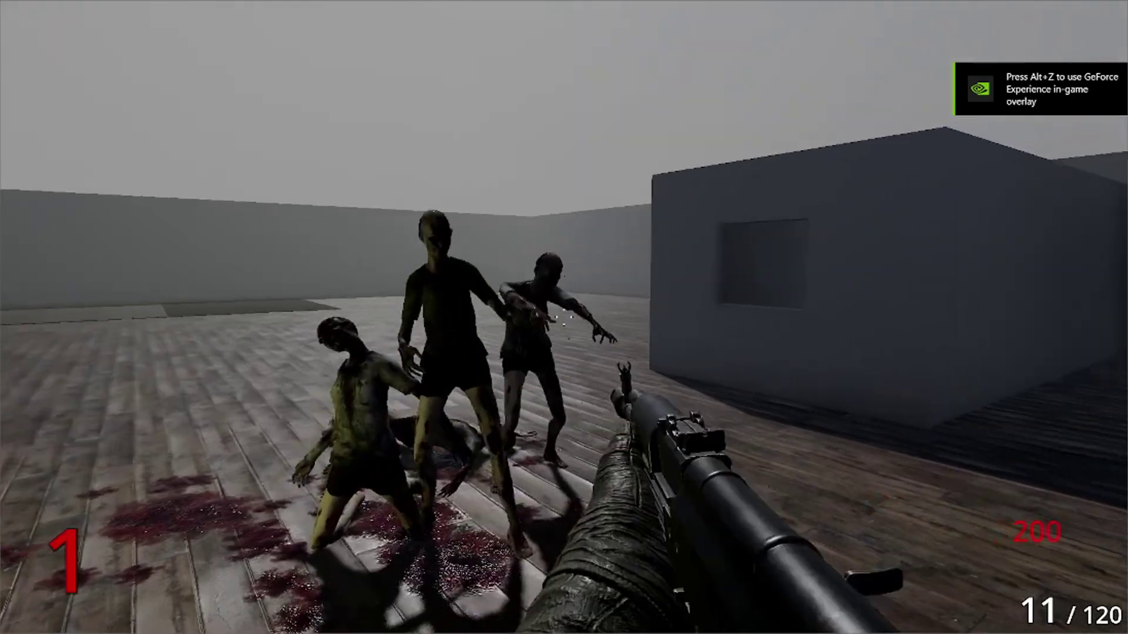
{"action": "left_click", "coordinate": [564, 318]}
{"action": "left_click", "coordinate": [565, 318]}
{"action": "left_click", "coordinate": [564, 318]}
{"action": "left_click", "coordinate": [564, 317]}
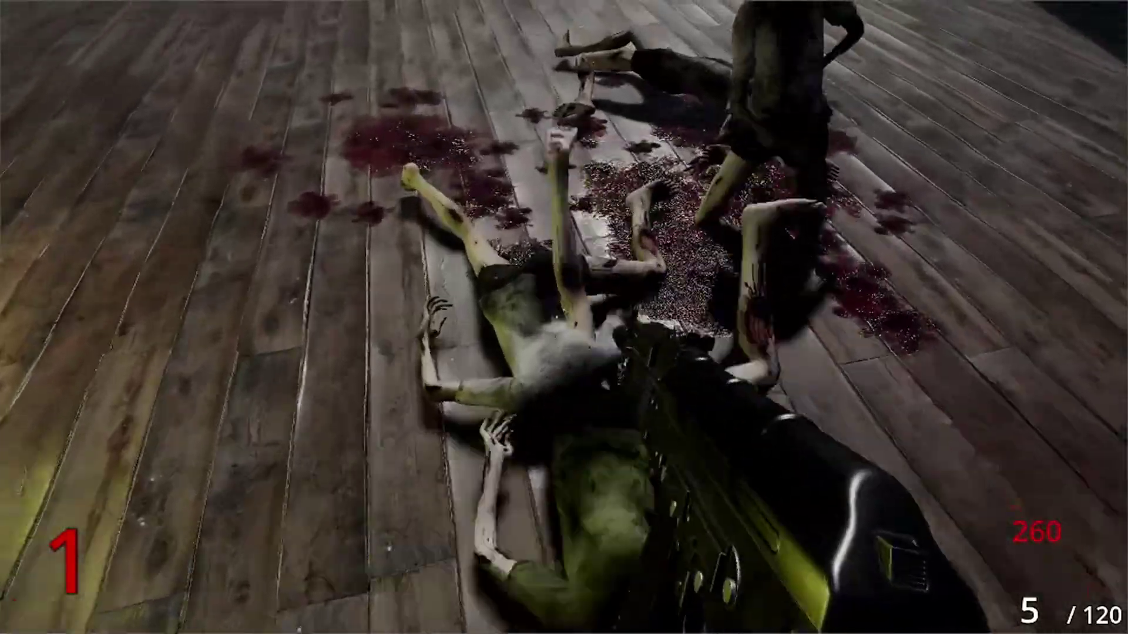
{"action": "key", "text": "r"}
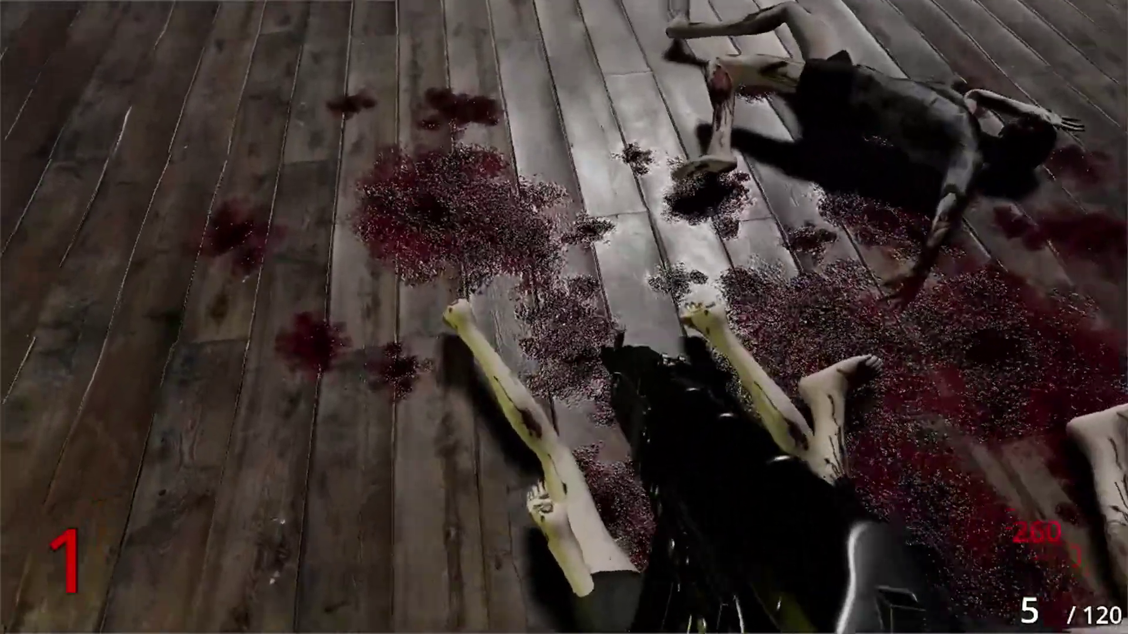